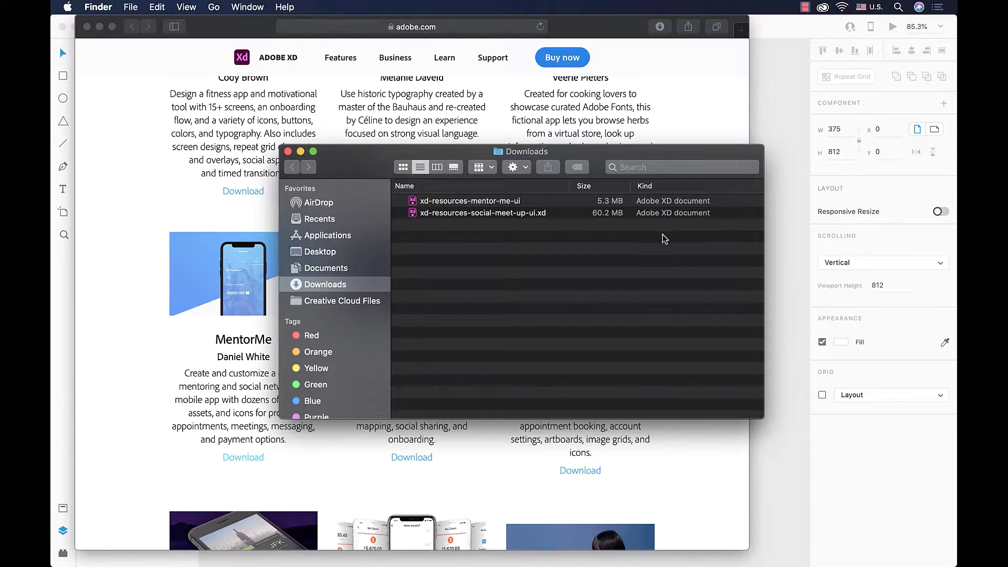
Open xd-resources-mentor-me-ui from the Downloads folder in Adobe XD
{"action": "left_click", "coordinate": [545, 202]}
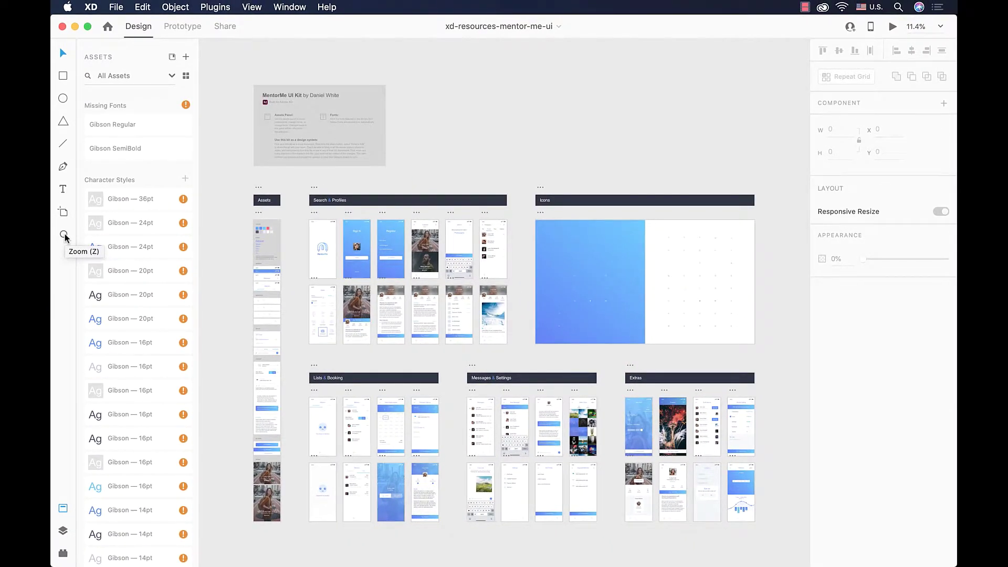
Zoom the Extras artboards to 75%, centred on the Stream Preview screen
{"action": "left_click", "coordinate": [65, 236]}
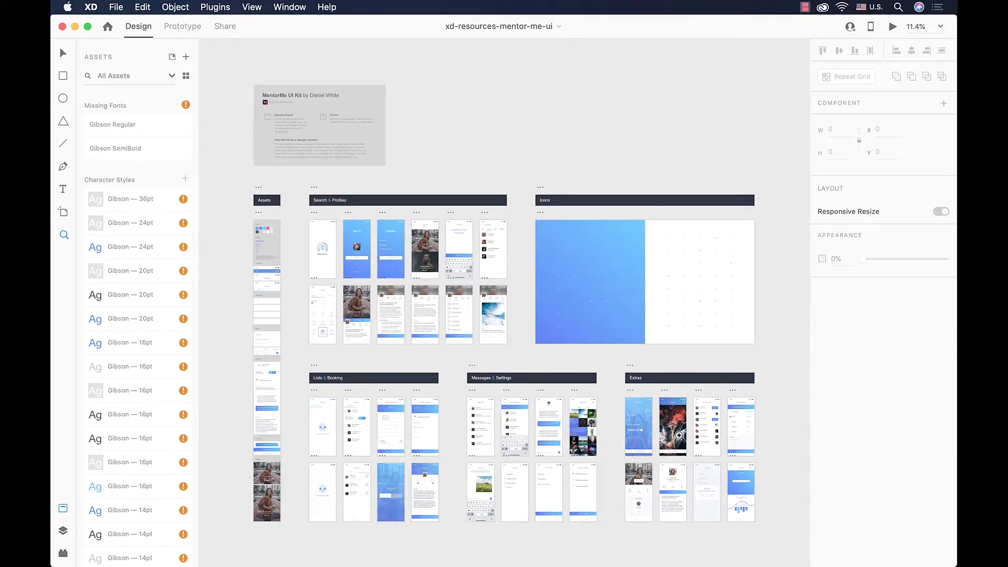
{"action": "left_click", "coordinate": [679, 436]}
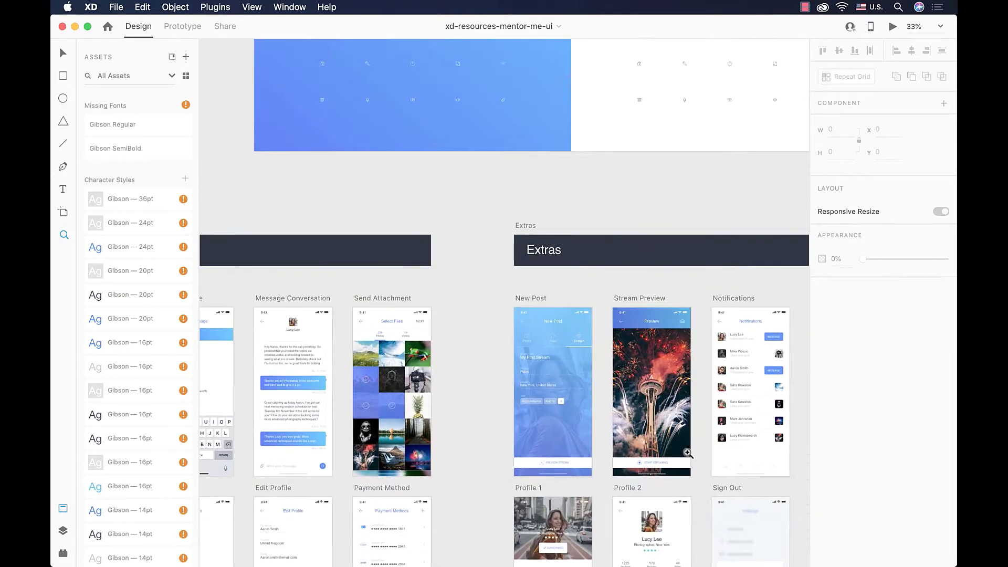
{"action": "left_click", "coordinate": [687, 452]}
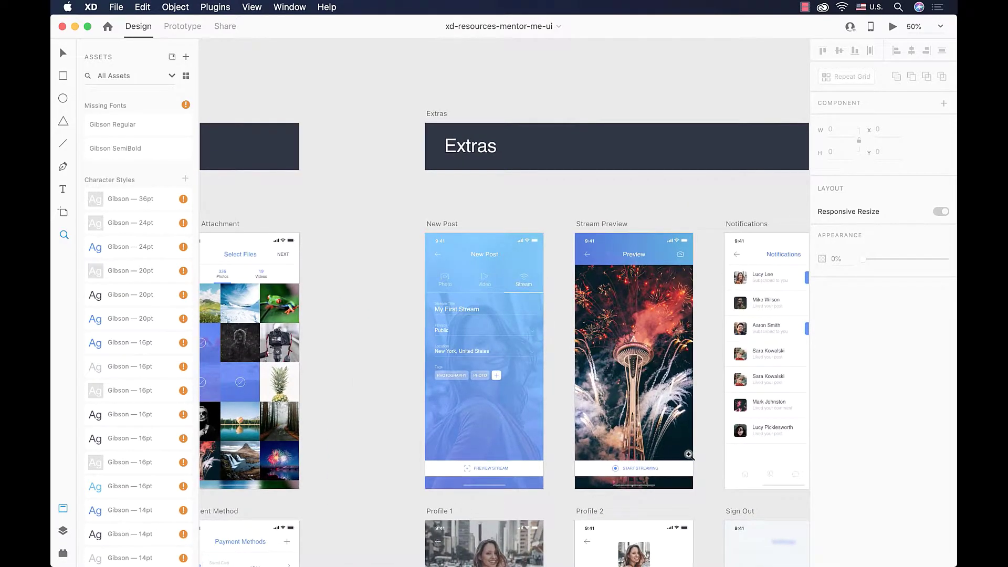
{"action": "left_click", "coordinate": [687, 452]}
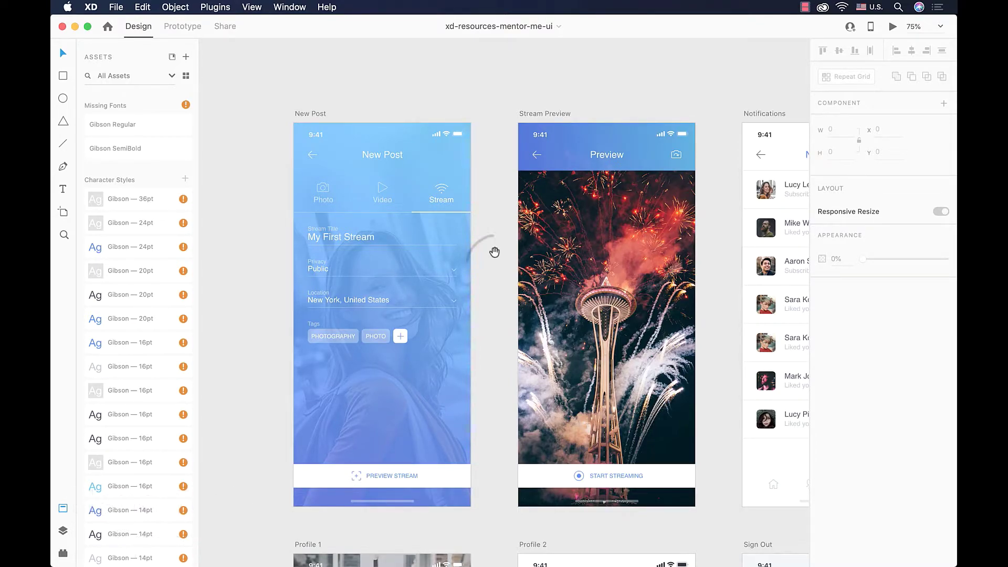
Pan right until the Notifications and Mentor Rating screens are centred in view
{"action": "key", "text": "space"}
{"action": "scroll", "coordinate": [494, 252], "scroll_direction": "right", "scroll_amount": 5}
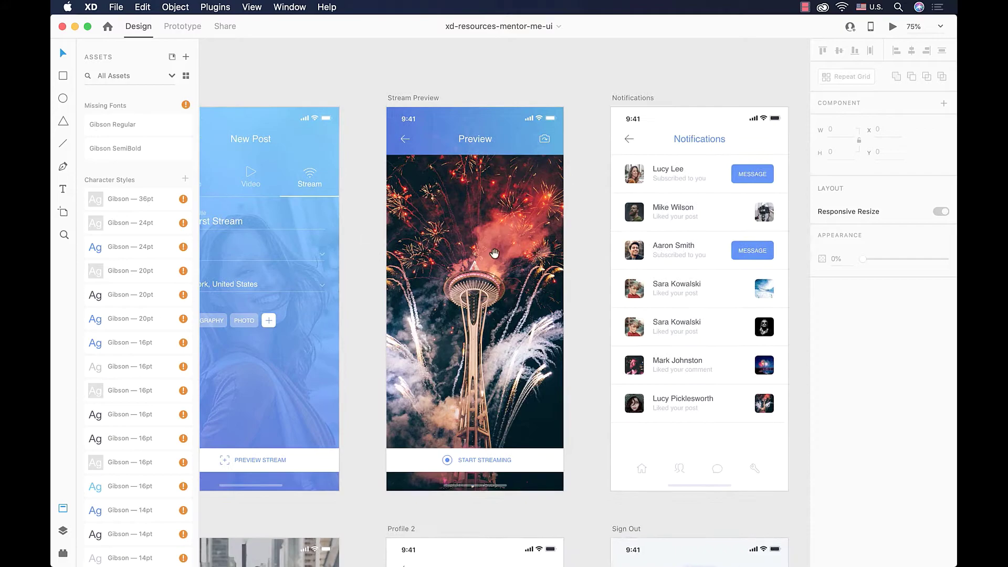
{"action": "scroll", "coordinate": [495, 252], "scroll_direction": "right", "scroll_amount": 10}
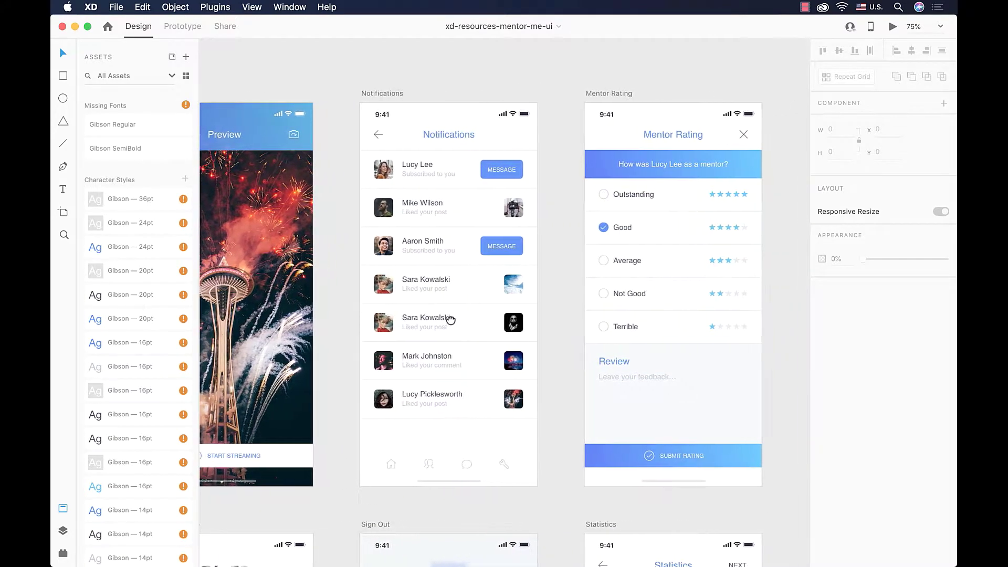
{"action": "left_click_drag", "start_coordinate": [451, 319], "coordinate": [376, 311]}
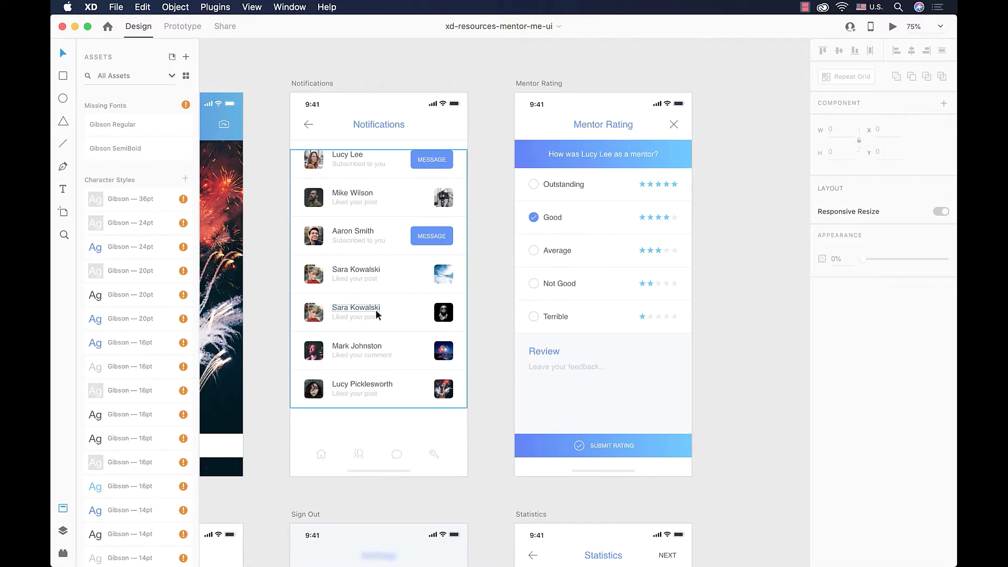
Zoom to 150% on the Notifications screen's list of people
{"action": "key", "text": "z"}
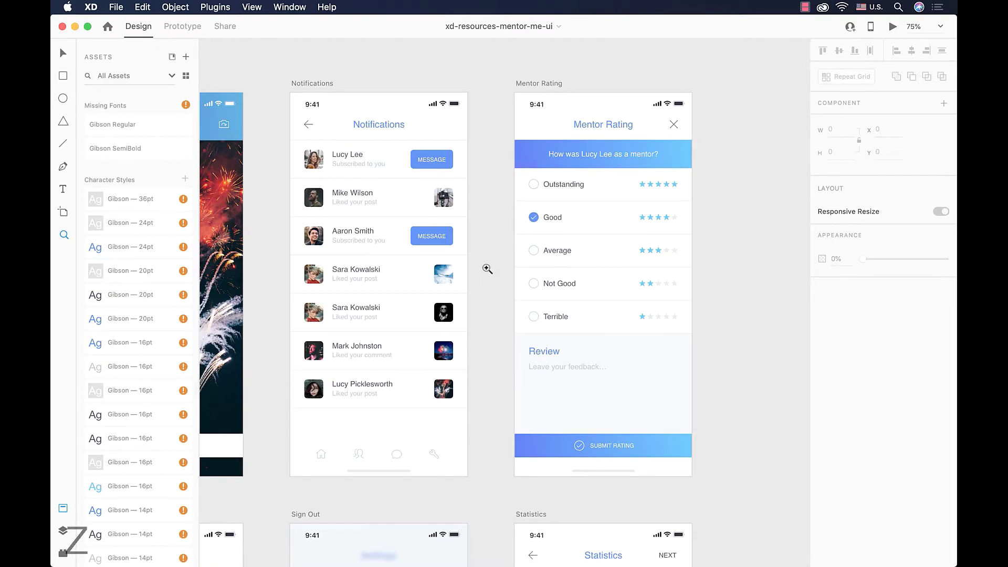
{"action": "left_click", "coordinate": [351, 222]}
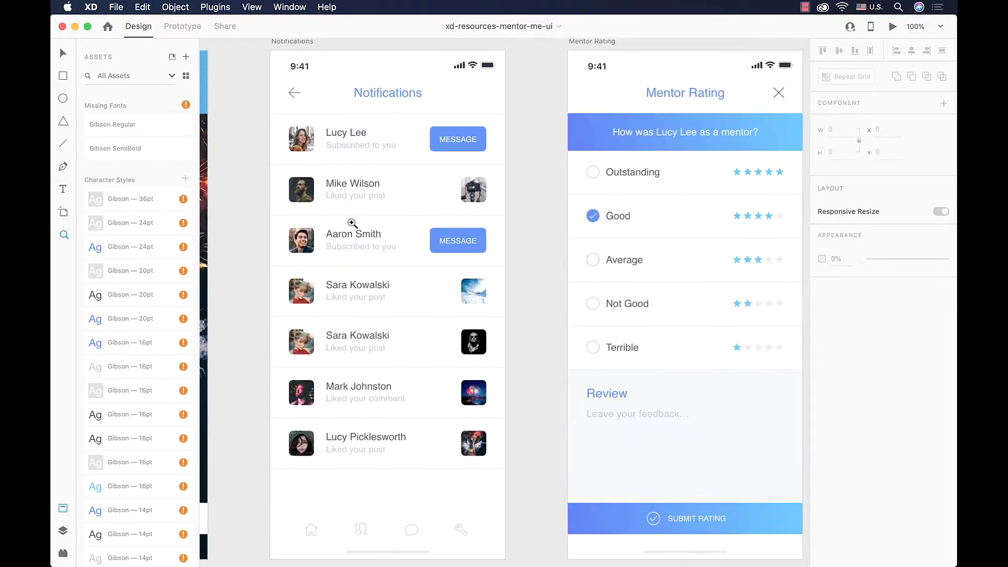
{"action": "left_click", "coordinate": [329, 256]}
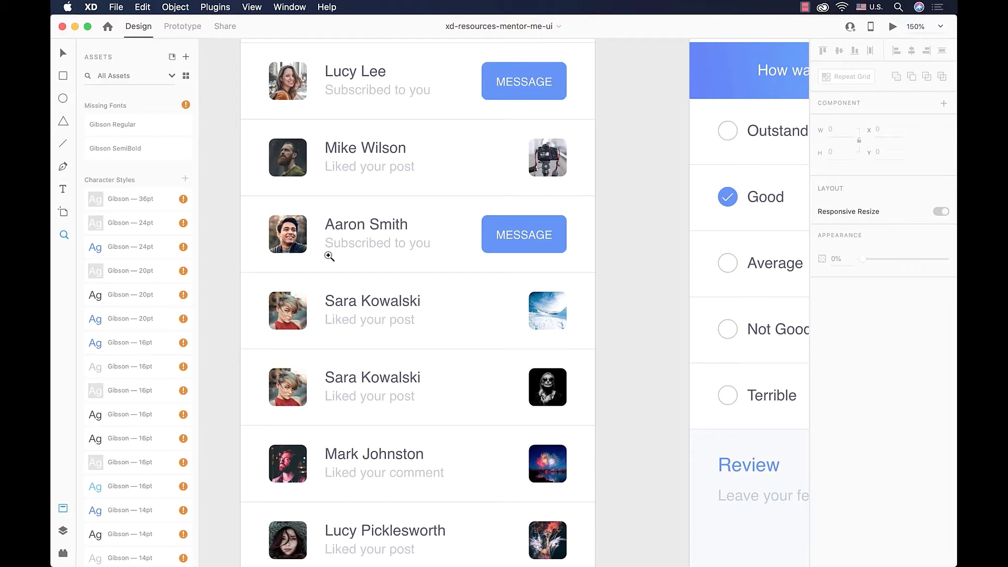
{"action": "key", "text": "ctrl+super"}
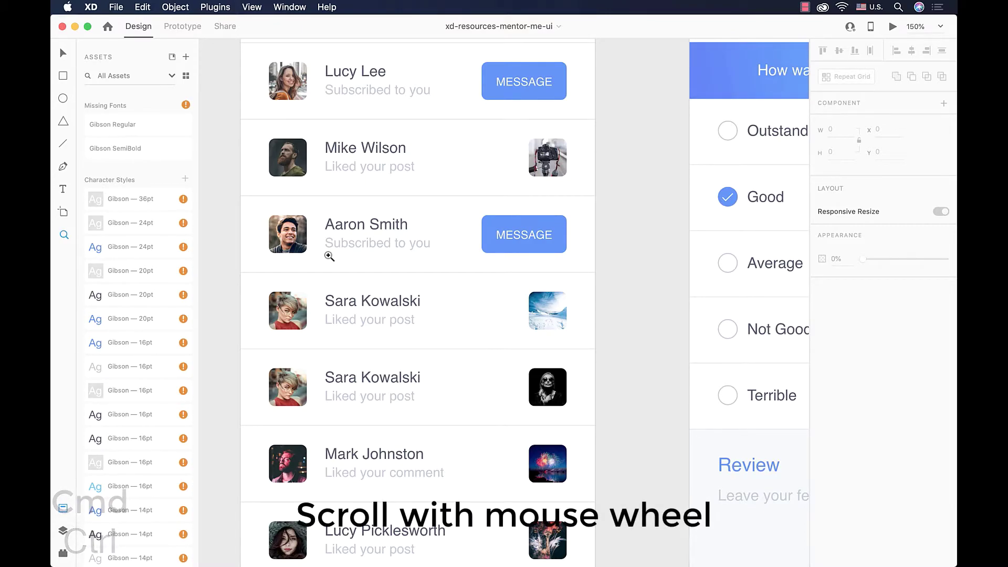
Wheel-zoom in and out, then scroll over to the Messages & Settings artboards
{"action": "scroll", "coordinate": [329, 256], "scroll_direction": "up", "scroll_amount": 2}
{"action": "scroll", "coordinate": [329, 256], "scroll_direction": "down", "scroll_amount": 2}
{"action": "scroll", "coordinate": [329, 256], "scroll_direction": "down", "scroll_amount": 2}
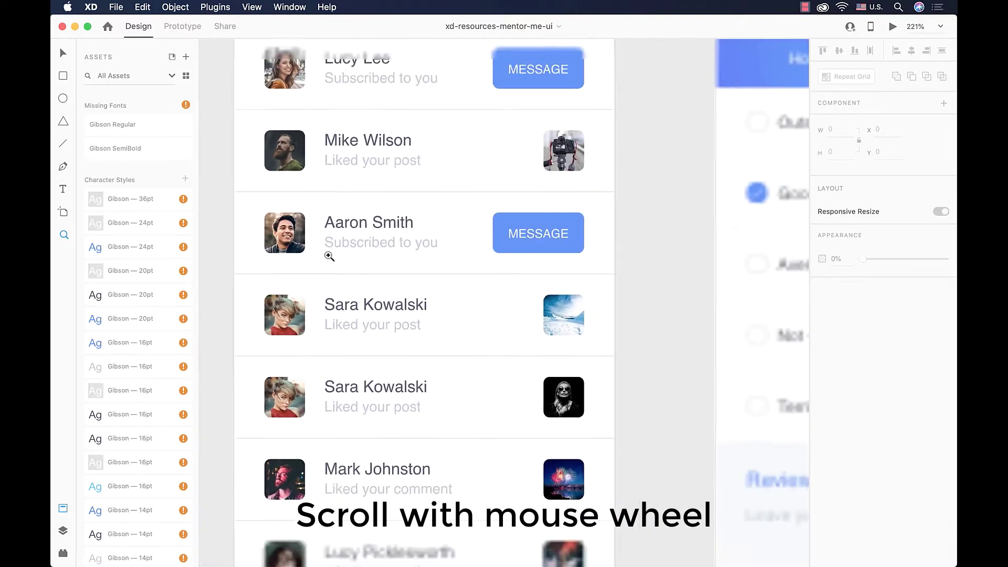
{"action": "scroll", "coordinate": [329, 256], "scroll_direction": "down", "scroll_amount": 2}
{"action": "scroll", "coordinate": [329, 256], "scroll_direction": "down", "scroll_amount": 3}
{"action": "scroll", "coordinate": [329, 256], "scroll_direction": "down", "scroll_amount": 3}
{"action": "scroll", "coordinate": [329, 256], "scroll_direction": "down", "scroll_amount": 2}
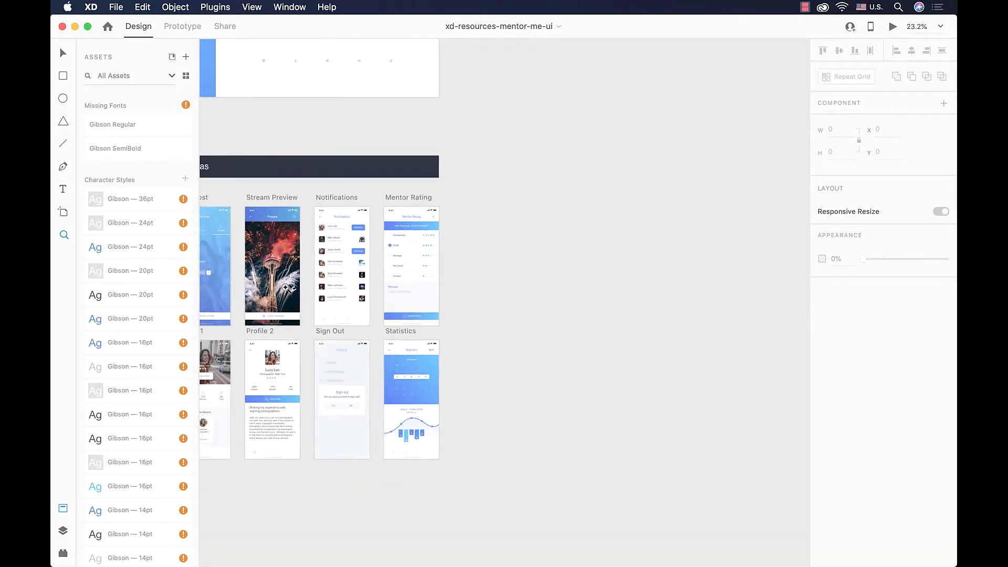
{"action": "scroll", "coordinate": [258, 311], "scroll_direction": "up", "scroll_amount": 2}
{"action": "scroll", "coordinate": [258, 311], "scroll_direction": "up", "scroll_amount": 2}
{"action": "scroll", "coordinate": [258, 311], "scroll_direction": "up", "scroll_amount": 2}
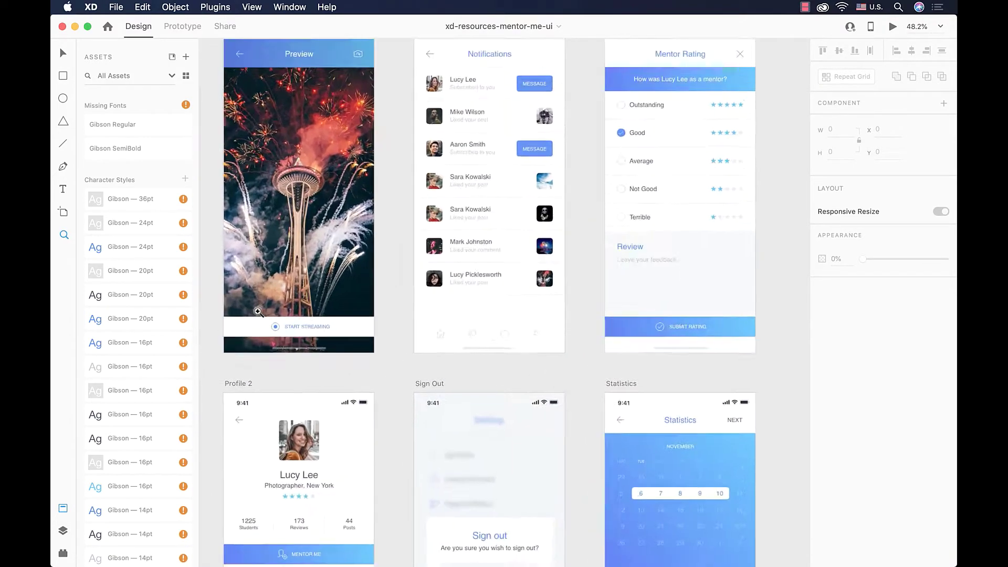
{"action": "scroll", "coordinate": [258, 312], "scroll_direction": "up", "scroll_amount": 1}
{"action": "scroll", "coordinate": [258, 311], "scroll_direction": "up", "scroll_amount": 1}
{"action": "scroll", "coordinate": [257, 312], "scroll_direction": "down", "scroll_amount": 2}
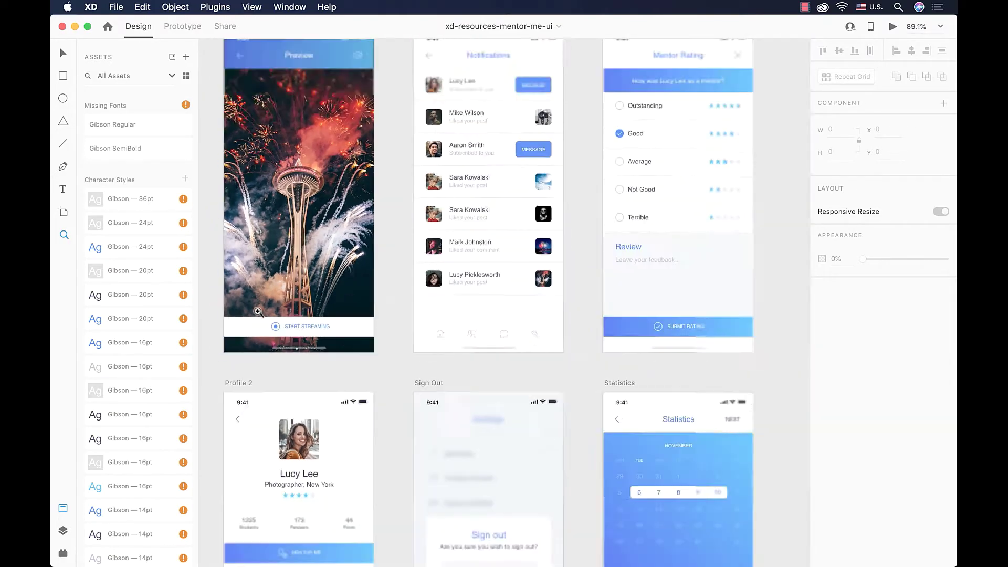
{"action": "scroll", "coordinate": [258, 311], "scroll_direction": "down", "scroll_amount": 3}
{"action": "scroll", "coordinate": [258, 311], "scroll_direction": "down", "scroll_amount": 1}
{"action": "scroll", "coordinate": [256, 310], "scroll_direction": "up", "scroll_amount": 2}
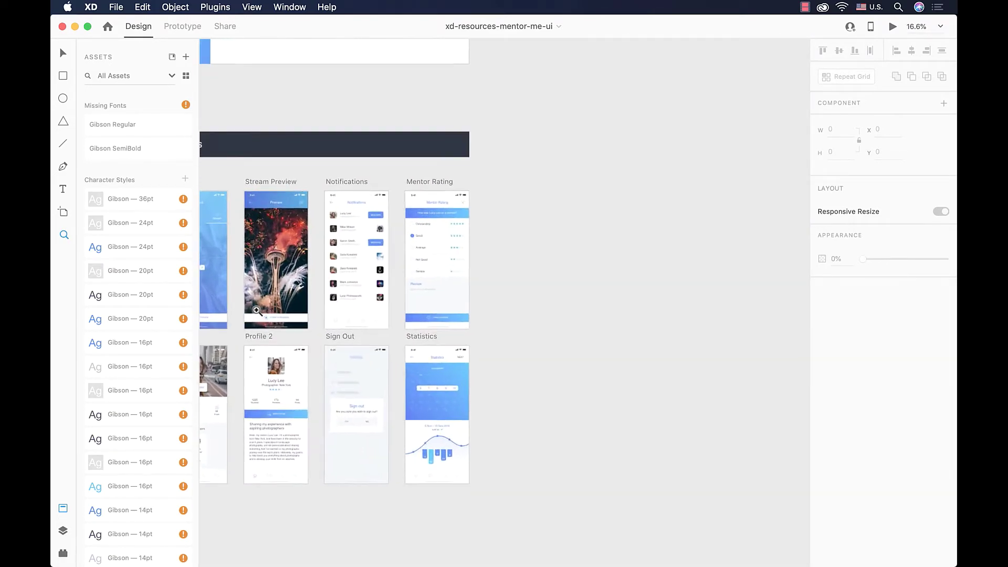
{"action": "scroll", "coordinate": [256, 309], "scroll_direction": "left", "scroll_amount": 10}
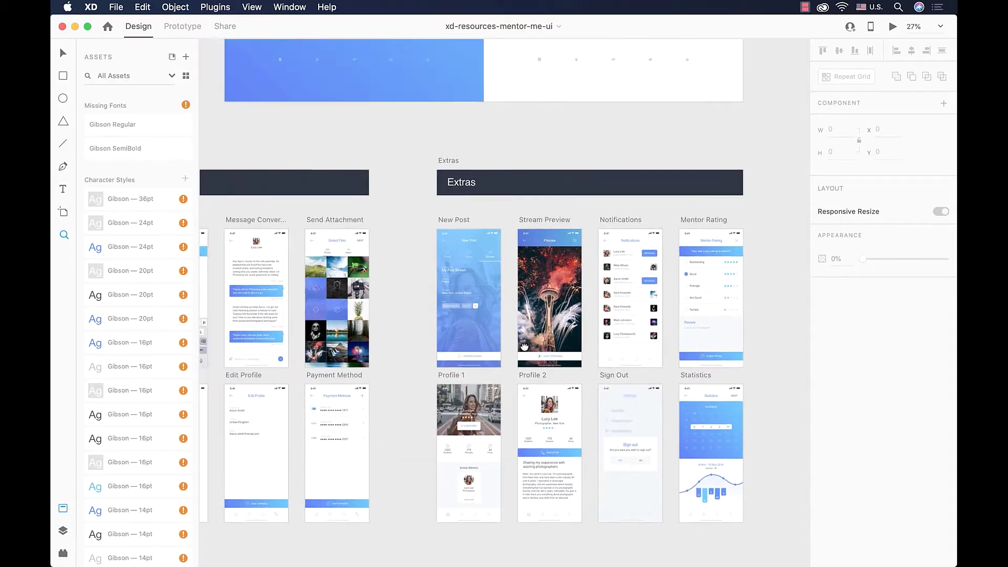
{"action": "scroll", "coordinate": [256, 308], "scroll_direction": "left", "scroll_amount": 8}
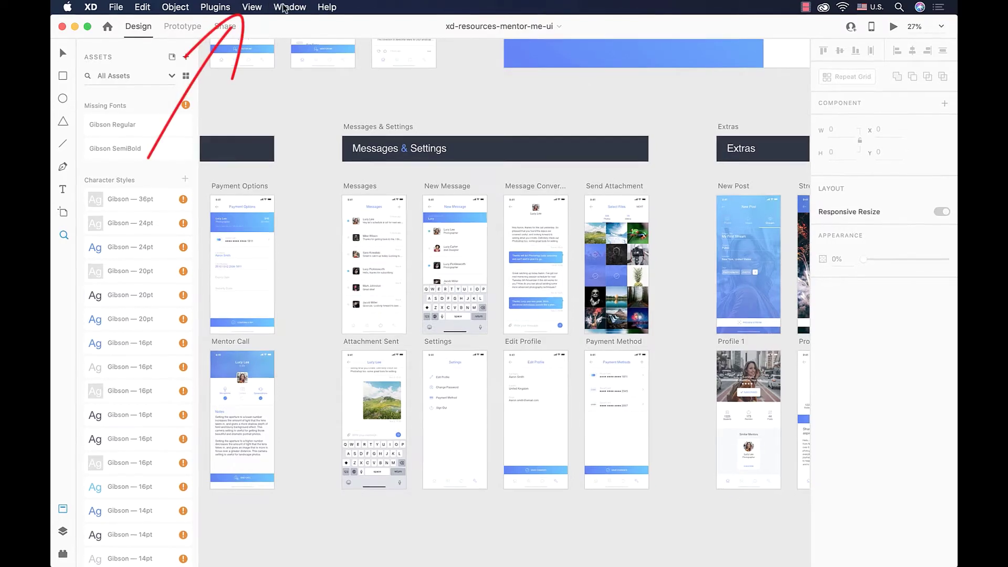
Zoom in, then back out, on the Messages & Settings artboards using View-menu zoom commands
{"action": "left_click", "coordinate": [252, 6]}
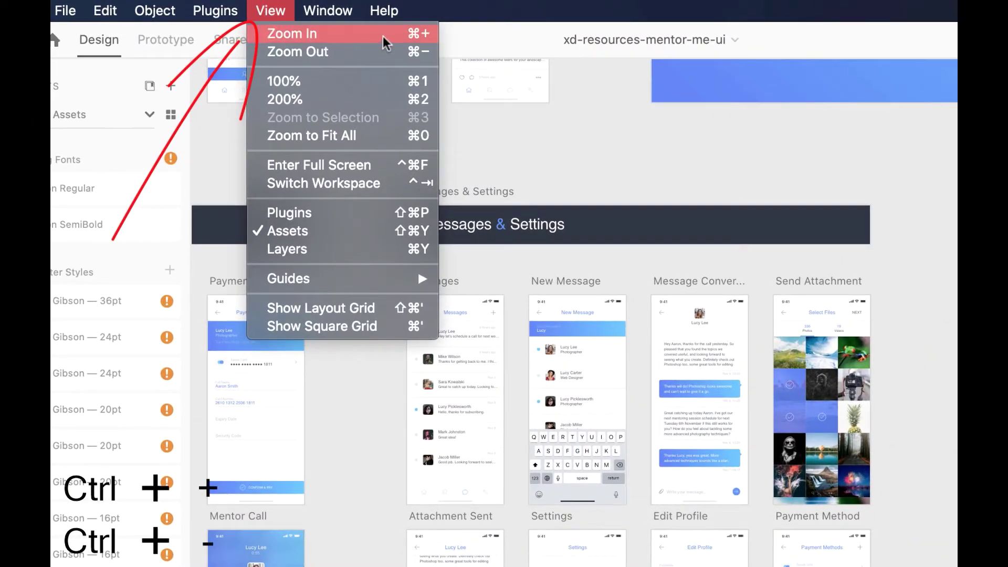
{"action": "left_click", "coordinate": [382, 36]}
{"action": "left_click", "coordinate": [270, 11]}
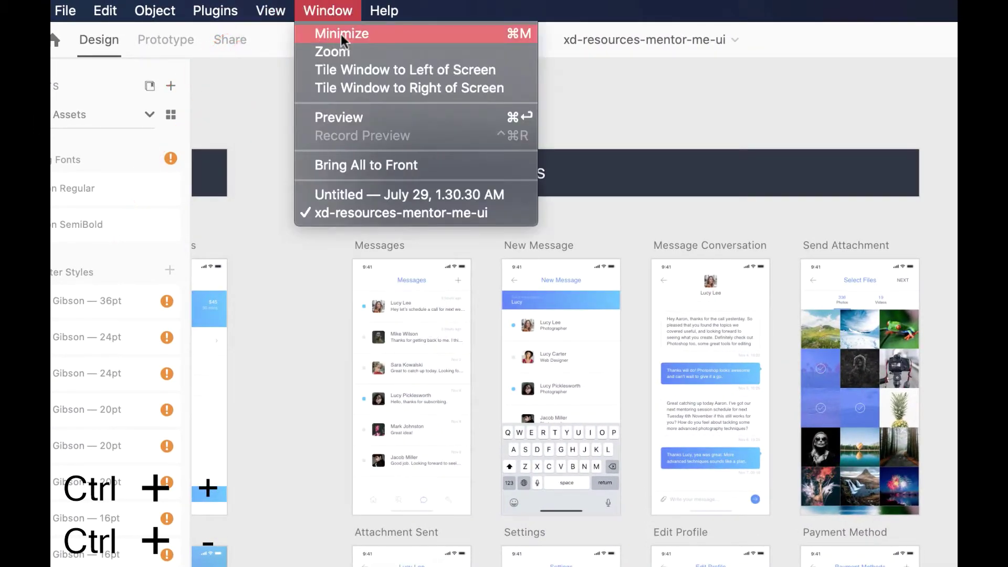
{"action": "left_click", "coordinate": [284, 52]}
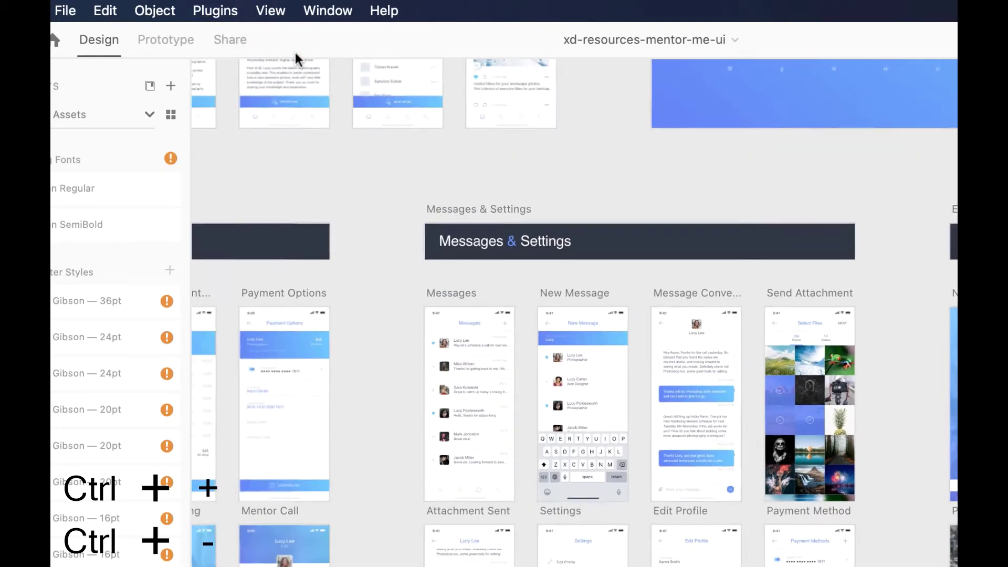
{"action": "left_click", "coordinate": [272, 12]}
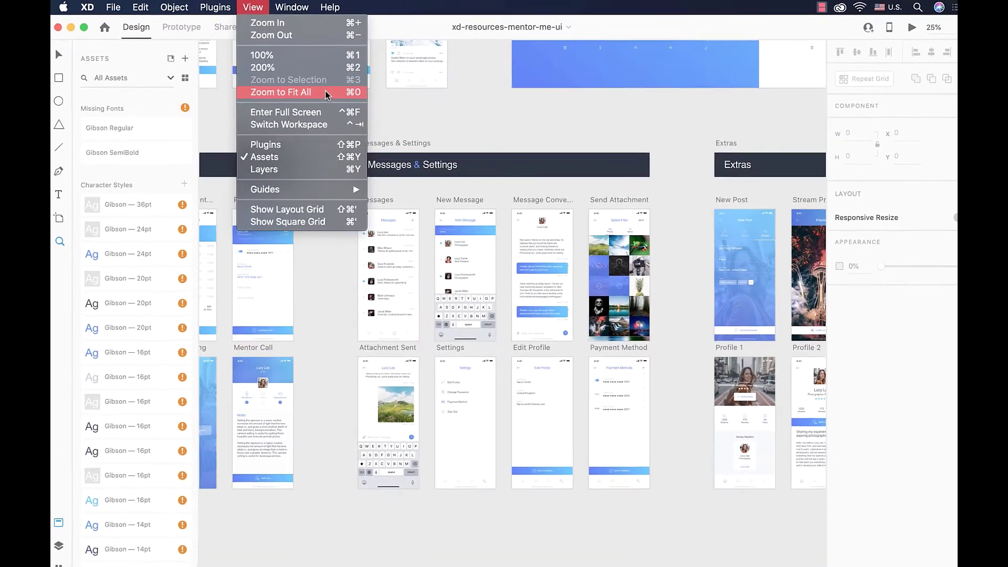
Fit all artboards in view, then marquee-zoom onto the Lists & Booking screens
{"action": "left_click", "coordinate": [322, 89]}
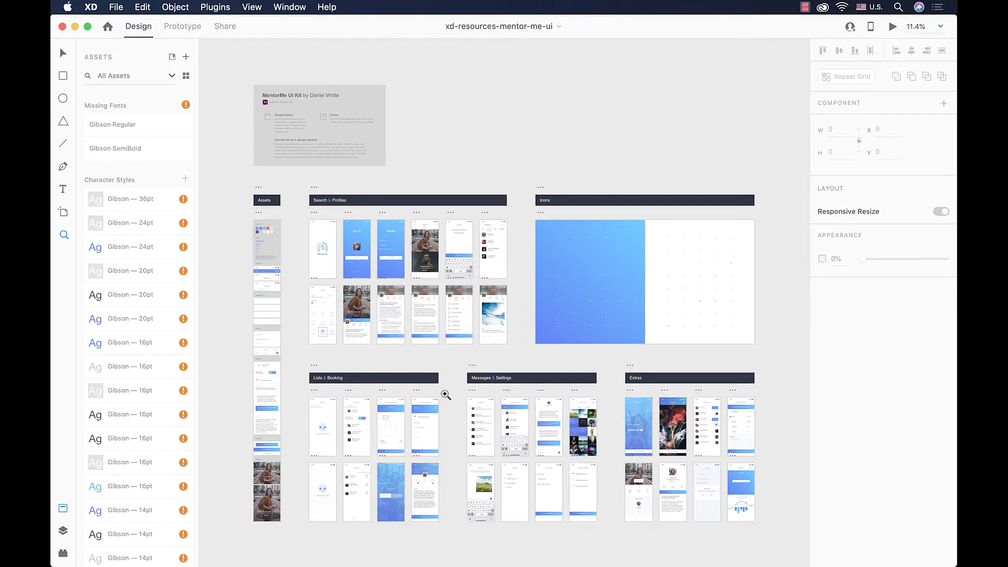
{"action": "left_click_drag", "start_coordinate": [444, 393], "coordinate": [338, 529]}
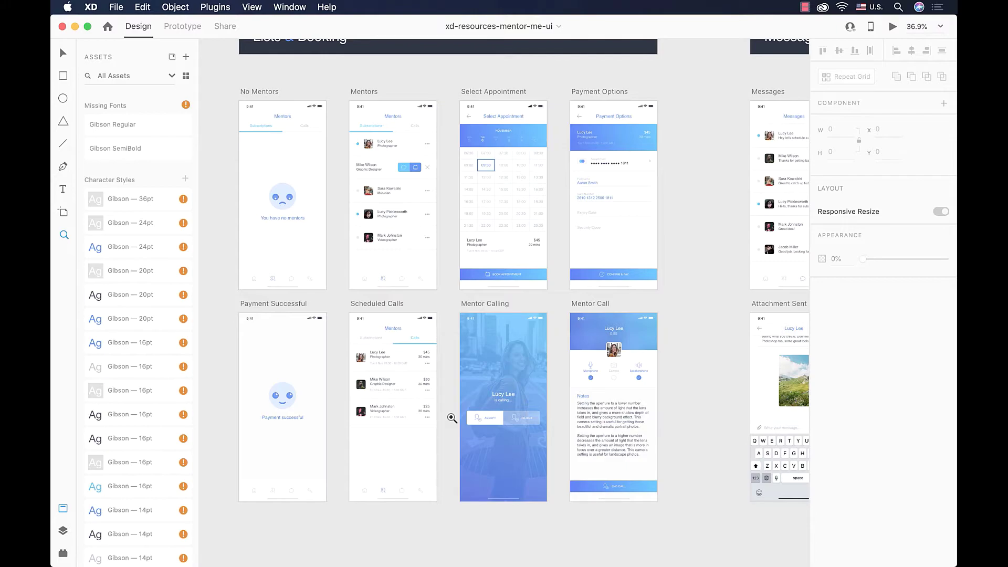
Select the Mentors artboard and apply Zoom to Selection
{"action": "left_click", "coordinate": [257, 7]}
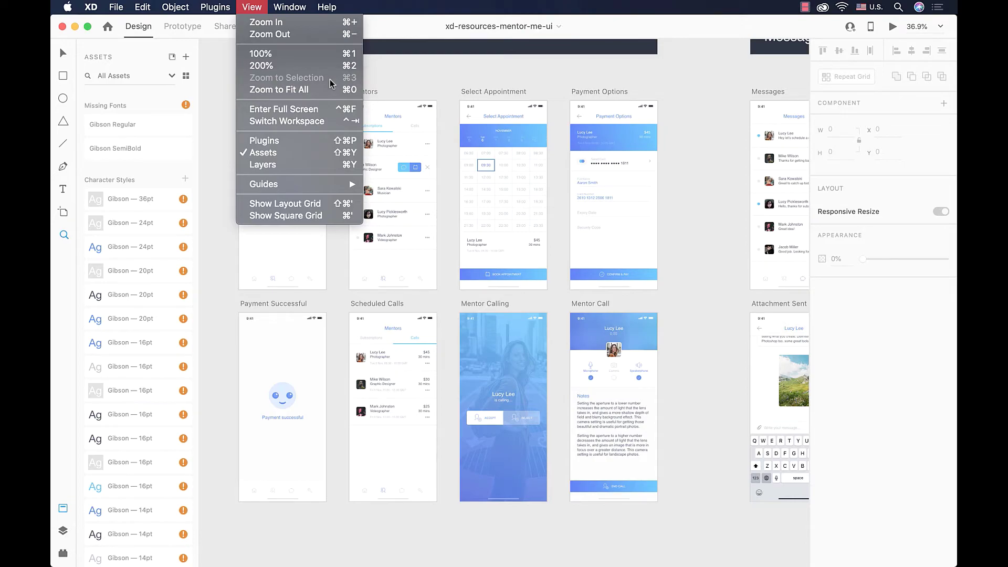
{"action": "left_click", "coordinate": [446, 169]}
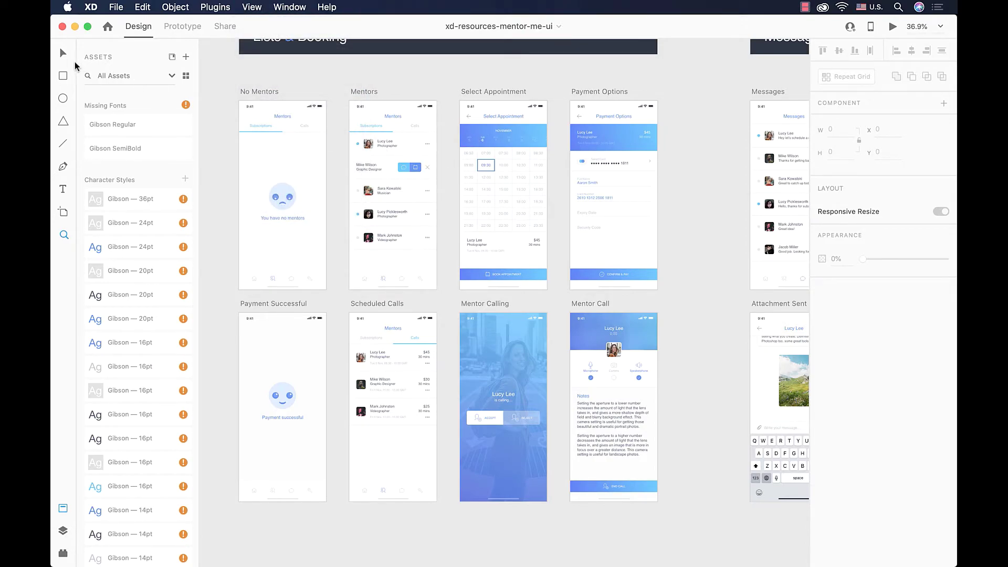
{"action": "left_click", "coordinate": [64, 54]}
{"action": "left_click", "coordinate": [369, 93]}
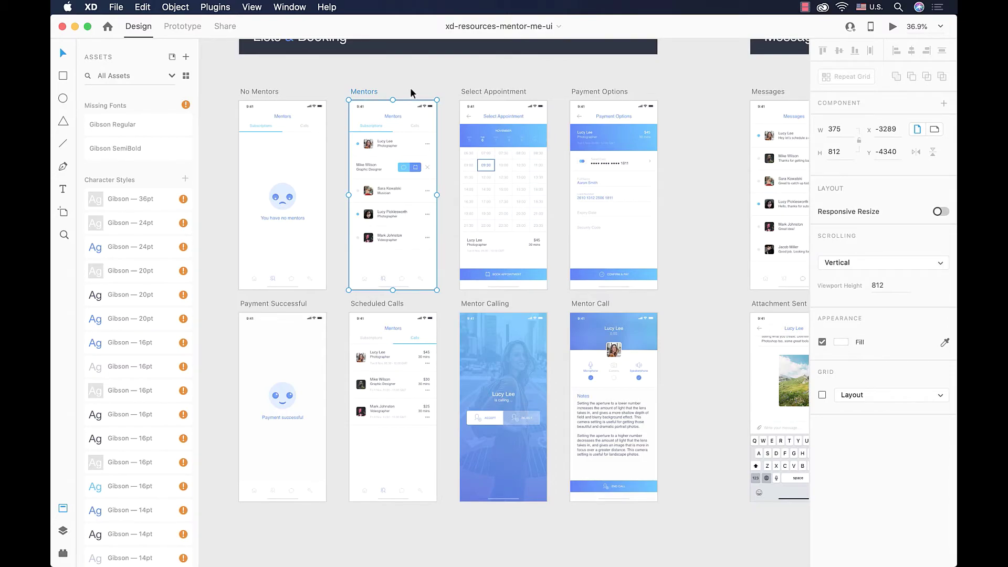
{"action": "left_click", "coordinate": [252, 7]}
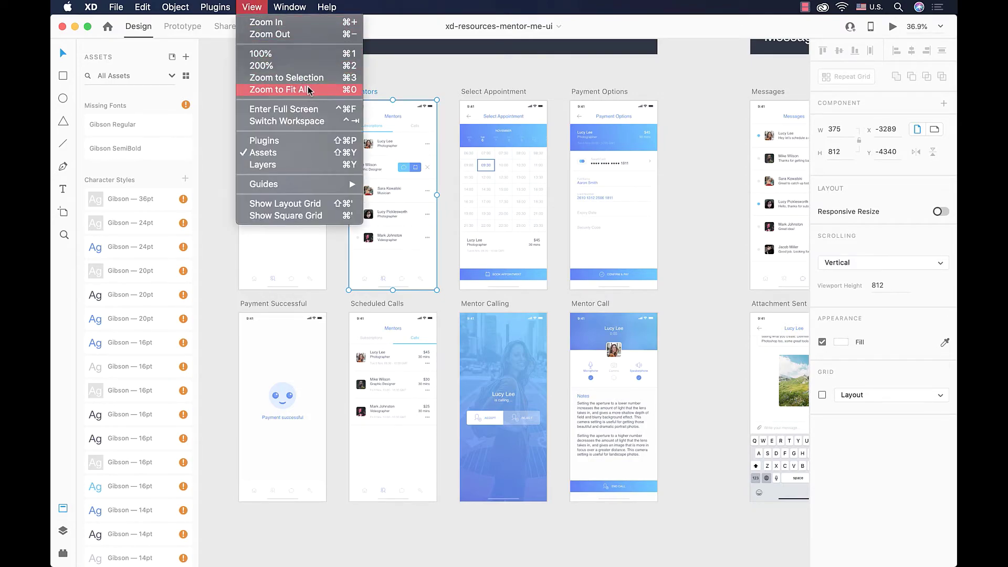
{"action": "left_click", "coordinate": [331, 77]}
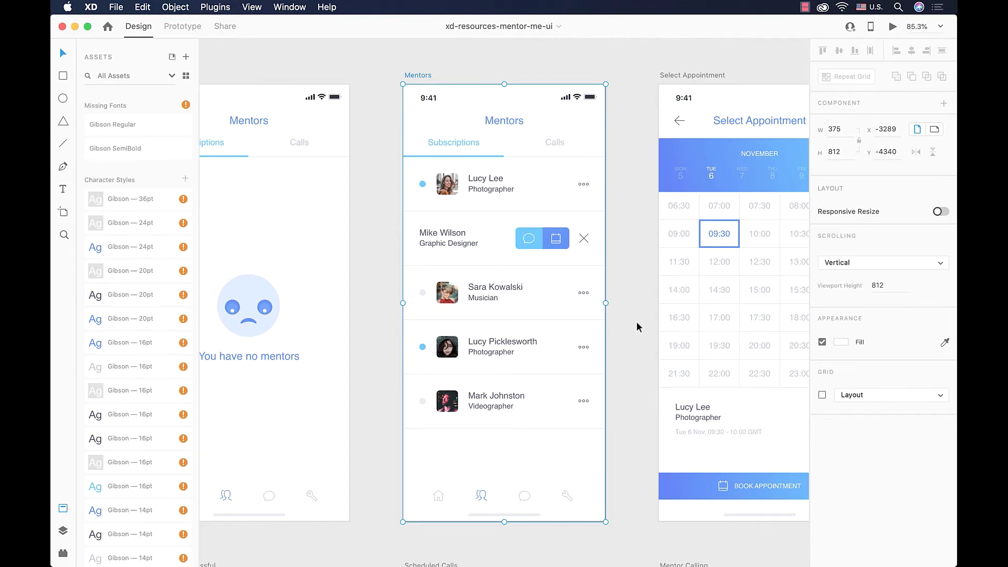
Pan and zoom with the trackpad, ending close on Splash, Sign In, Register and Home
{"action": "scroll", "coordinate": [636, 326], "scroll_direction": "right", "scroll_amount": 5}
{"action": "scroll", "coordinate": [636, 326], "scroll_direction": "left", "scroll_amount": 6}
{"action": "scroll", "coordinate": [636, 326], "scroll_direction": "down", "scroll_amount": 5}
{"action": "scroll", "coordinate": [636, 327], "scroll_direction": "down", "scroll_amount": 5}
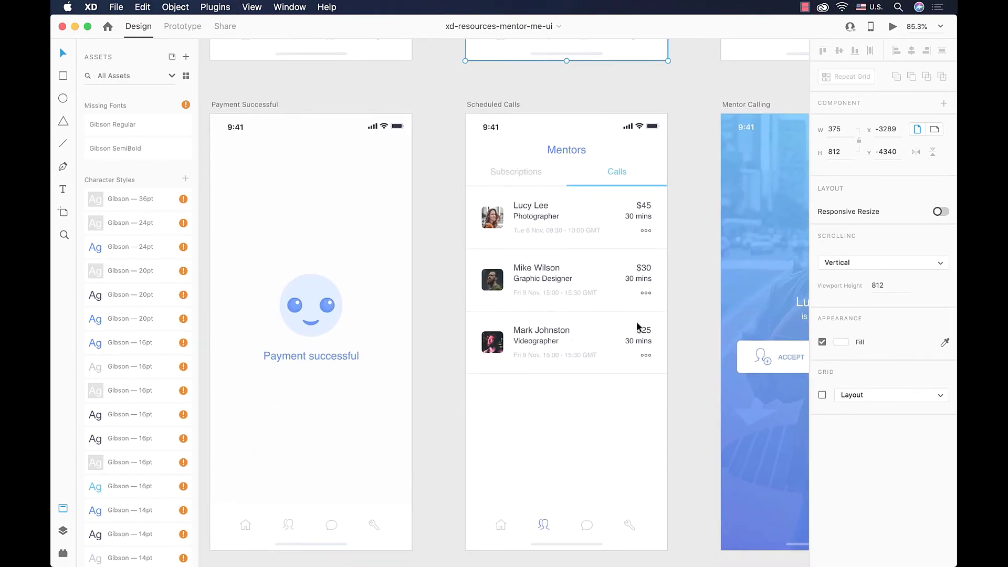
{"action": "scroll", "coordinate": [636, 326], "scroll_direction": "right", "scroll_amount": 6}
{"action": "scroll", "coordinate": [636, 326], "scroll_direction": "right", "scroll_amount": 10}
{"action": "scroll", "coordinate": [636, 326], "scroll_direction": "down", "scroll_amount": 9}
{"action": "scroll", "coordinate": [637, 325], "scroll_direction": "right", "scroll_amount": 7}
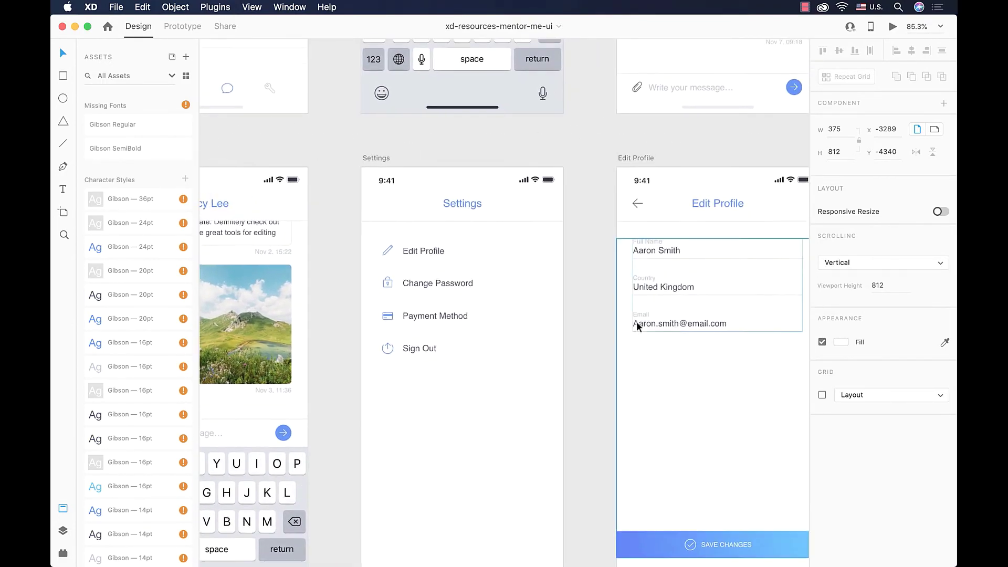
{"action": "scroll", "coordinate": [637, 324], "scroll_direction": "up", "scroll_amount": 14}
{"action": "scroll", "coordinate": [637, 324], "scroll_direction": "up", "scroll_amount": 5}
{"action": "scroll", "coordinate": [637, 324], "scroll_direction": "left", "scroll_amount": 3}
{"action": "scroll", "coordinate": [637, 324], "scroll_direction": "left", "scroll_amount": 3}
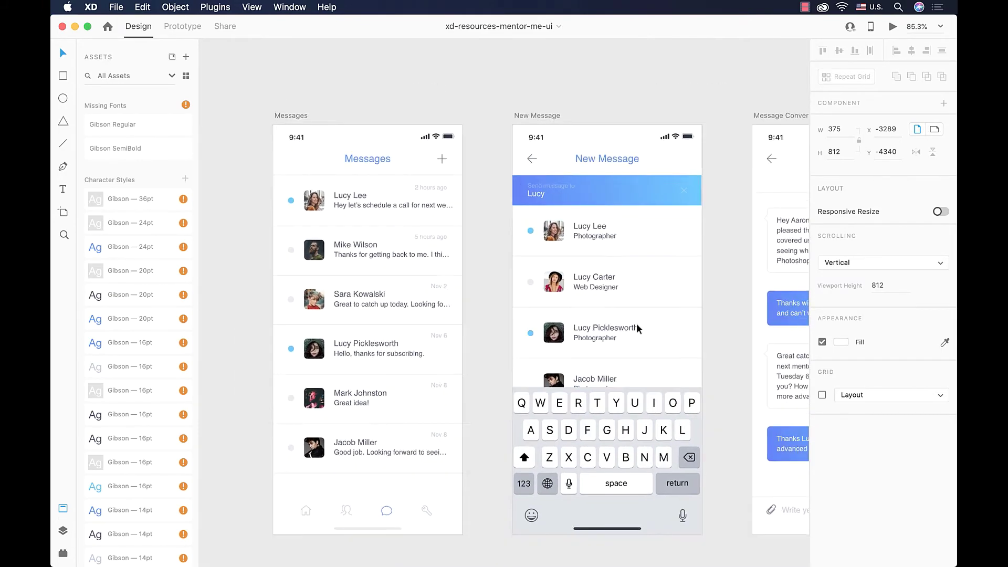
{"action": "scroll", "coordinate": [636, 323], "scroll_direction": "down", "scroll_amount": 10}
{"action": "scroll", "coordinate": [636, 322], "scroll_direction": "down", "scroll_amount": 3}
{"action": "scroll", "coordinate": [636, 323], "scroll_direction": "up", "scroll_amount": 1}
{"action": "scroll", "coordinate": [725, 226], "scroll_direction": "up", "scroll_amount": 1}
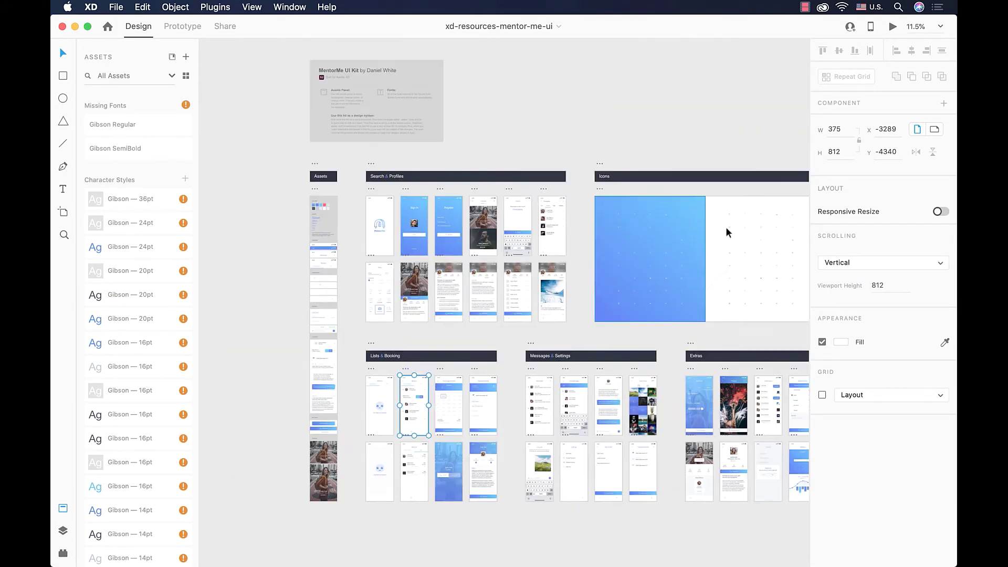
{"action": "scroll", "coordinate": [647, 291], "scroll_direction": "up", "scroll_amount": 1}
{"action": "scroll", "coordinate": [368, 275], "scroll_direction": "up", "scroll_amount": 3}
{"action": "scroll", "coordinate": [369, 275], "scroll_direction": "up", "scroll_amount": 3}
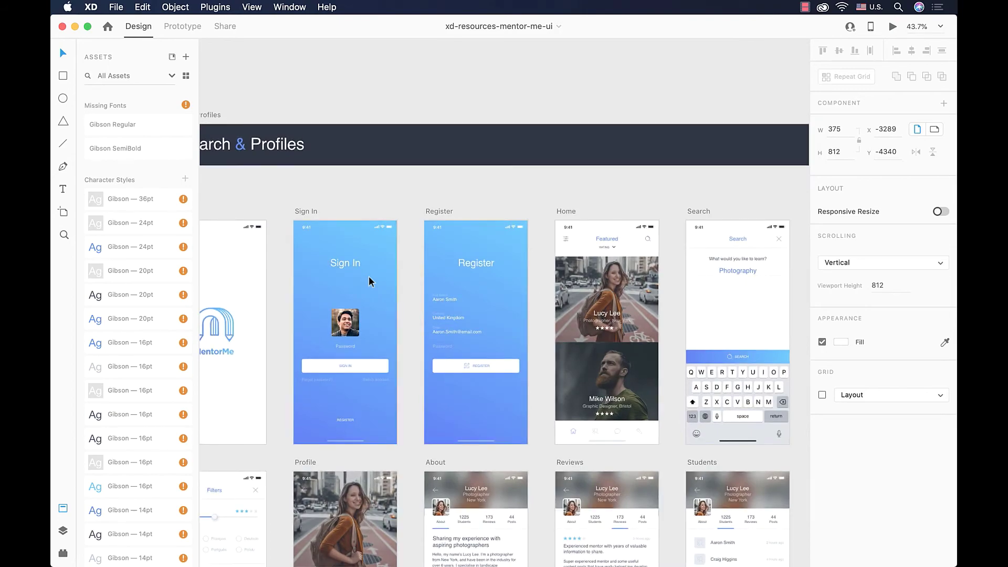
{"action": "scroll", "coordinate": [368, 276], "scroll_direction": "down", "scroll_amount": 1}
{"action": "scroll", "coordinate": [368, 275], "scroll_direction": "up", "scroll_amount": 2}
{"action": "scroll", "coordinate": [368, 275], "scroll_direction": "down", "scroll_amount": 2}
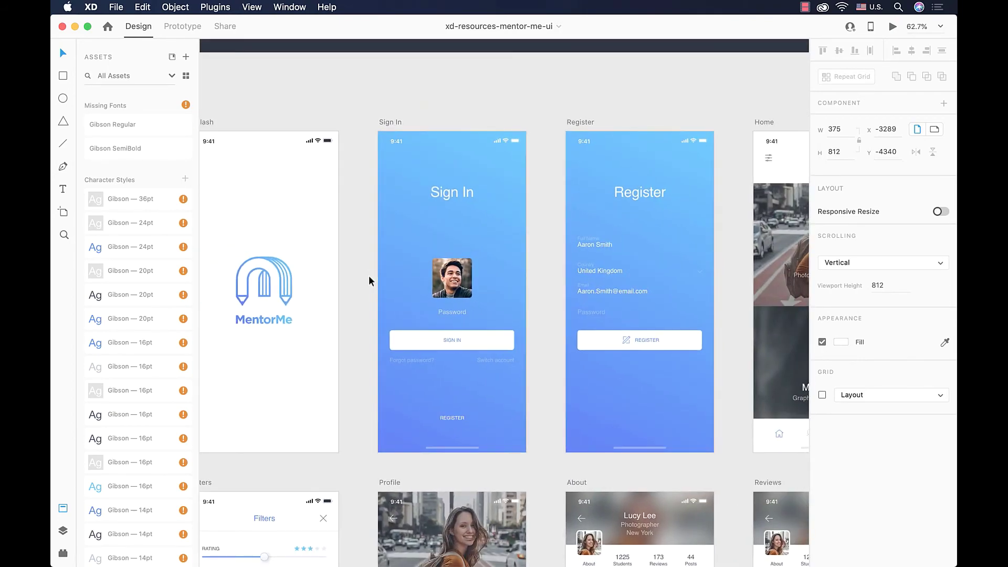